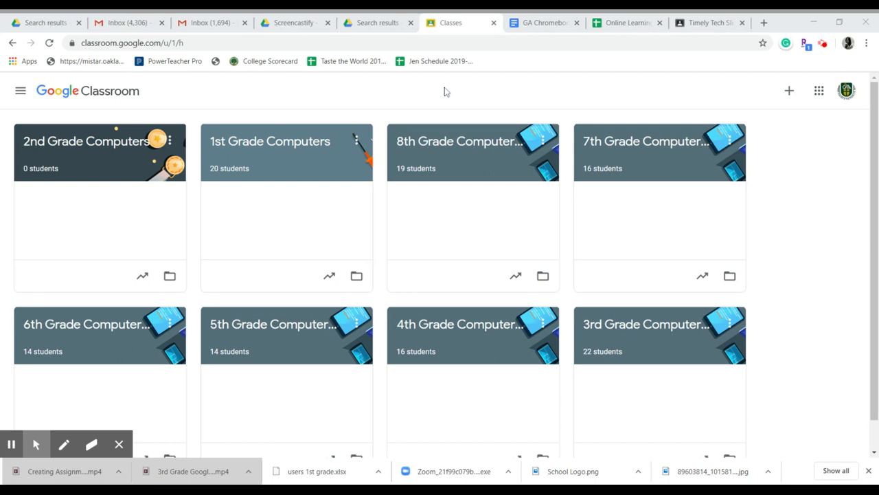
Step: Open the 1st Grade Computers class and look through its Classwork, People and Grades pages
click(290, 147)
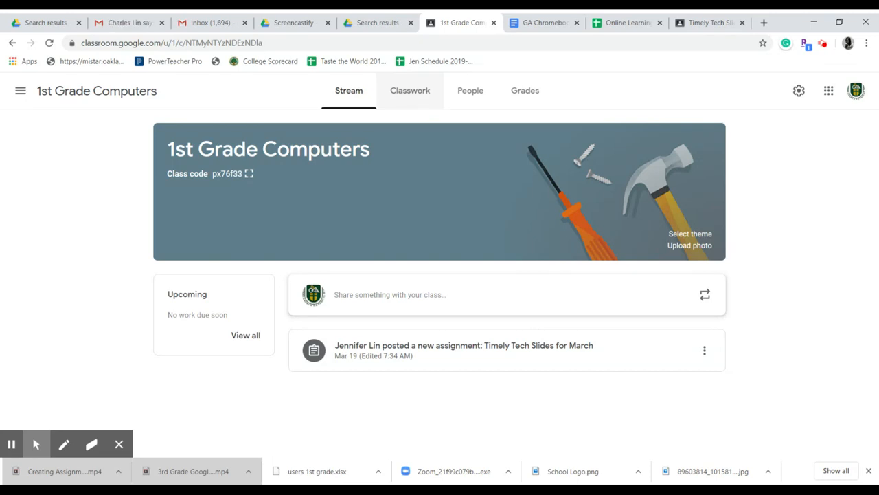
click(412, 103)
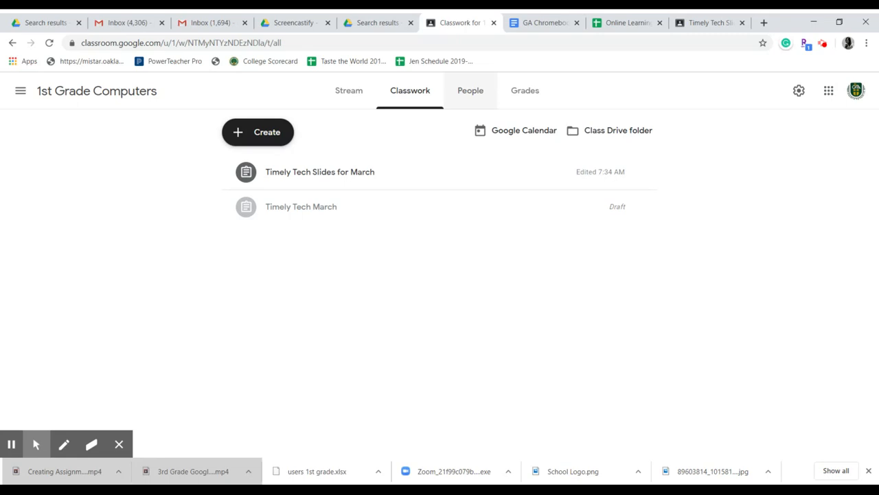
click(470, 91)
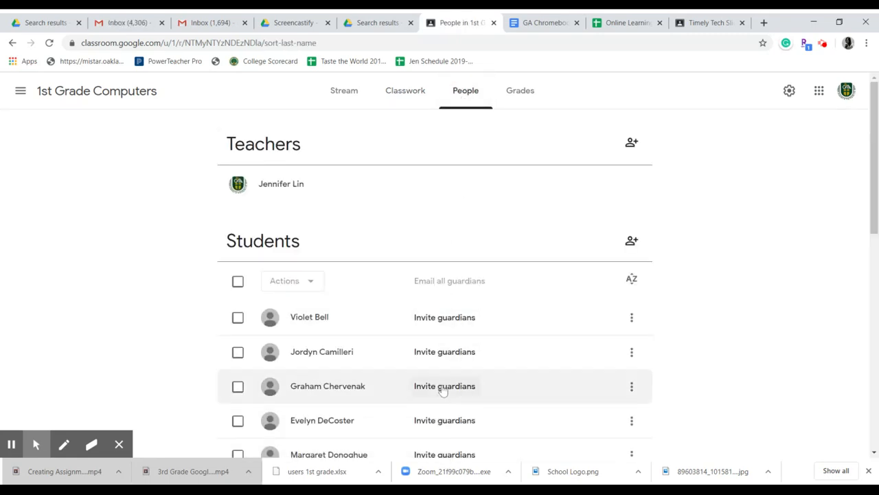
click(517, 93)
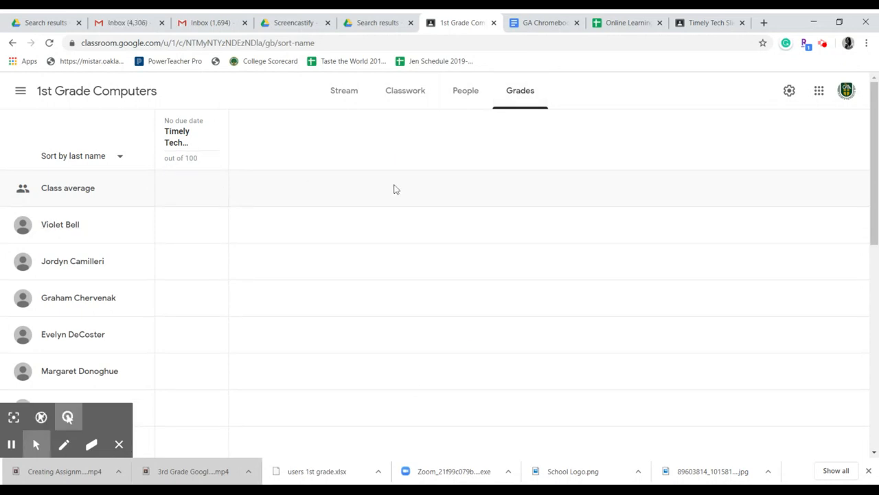
Step: Open the Timely Tech Slides for March assignment for editing and check which students it is assigned to
click(420, 105)
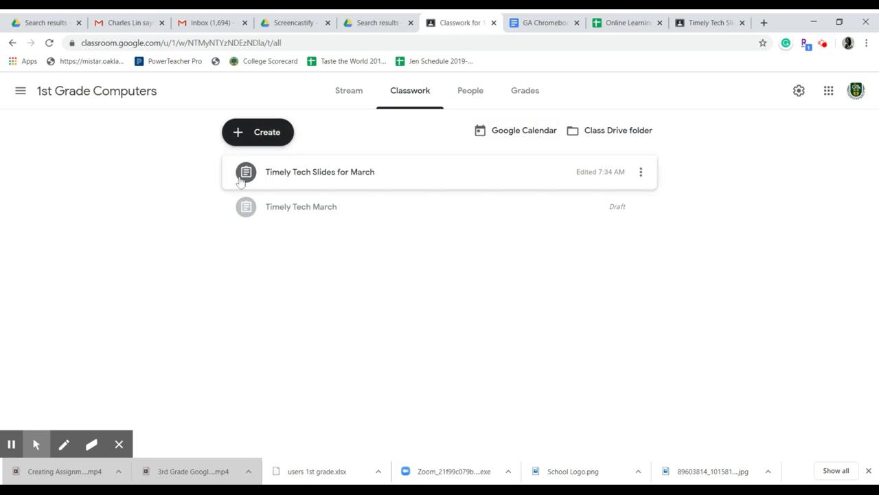
click(641, 173)
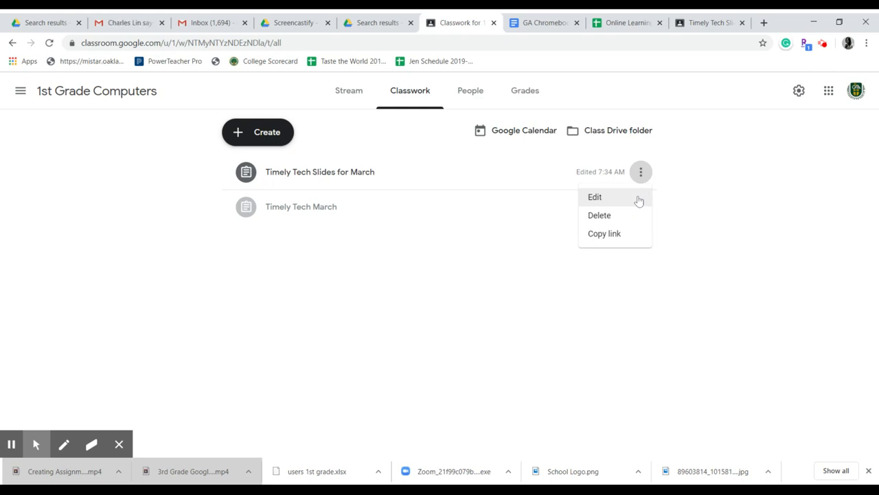
click(631, 196)
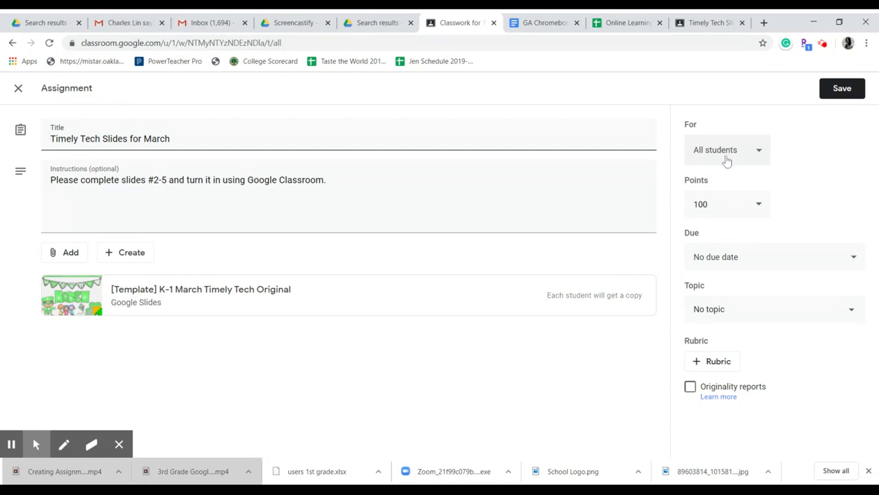
click(747, 148)
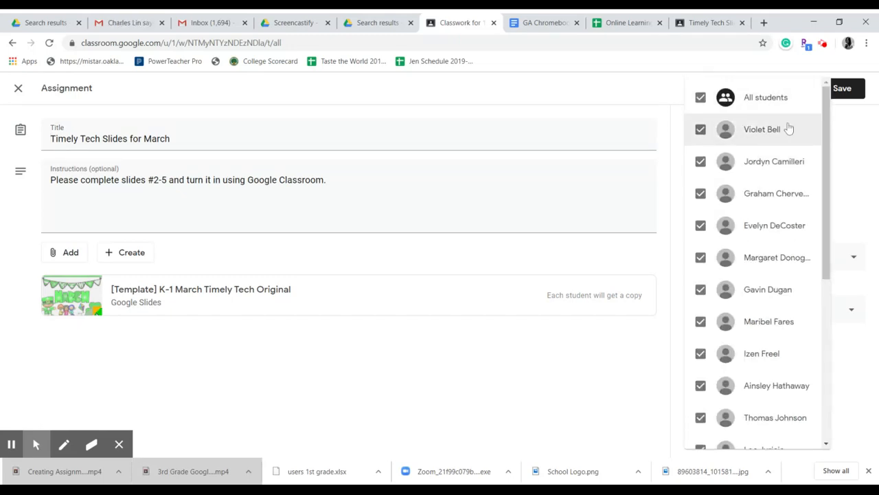
click(845, 167)
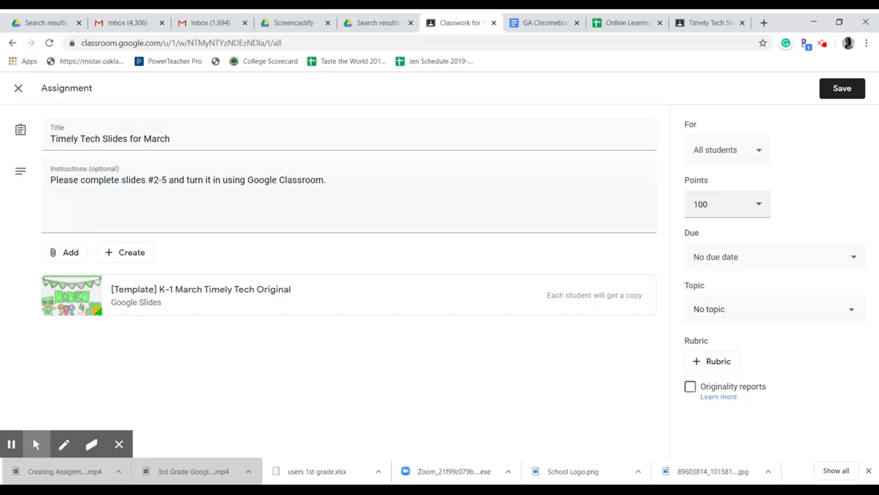
Step: Make the assignment ungraded with a due date of Mar 30, 2020, and save the update
click(760, 206)
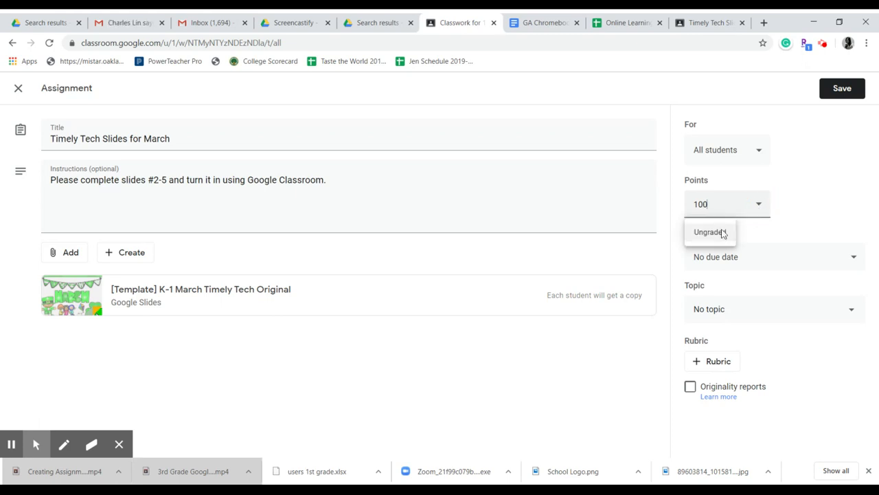
click(722, 232)
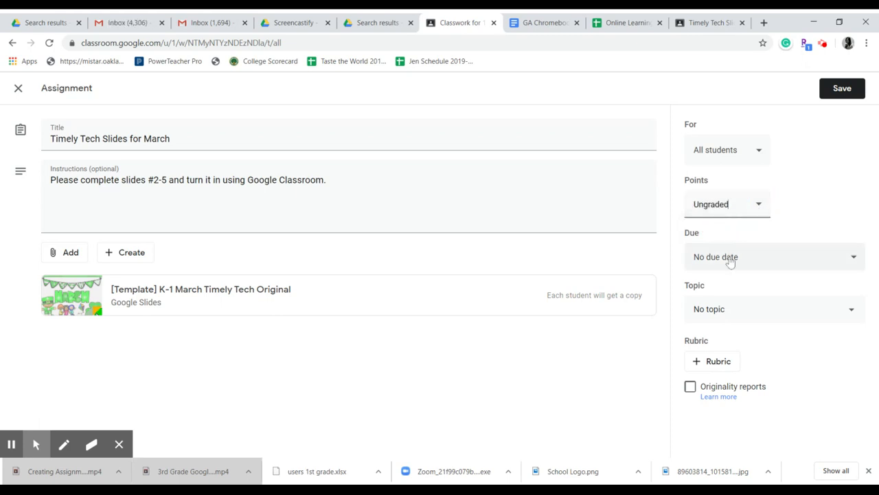
click(729, 261)
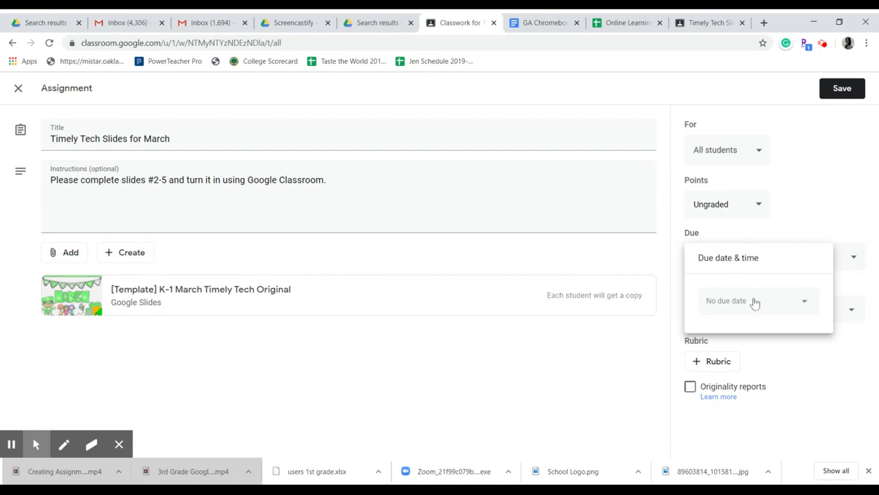
click(811, 311)
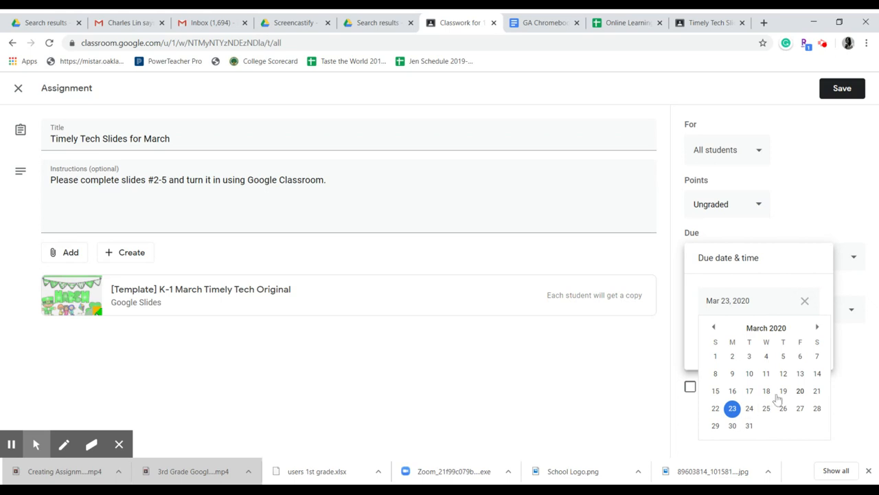
click(732, 426)
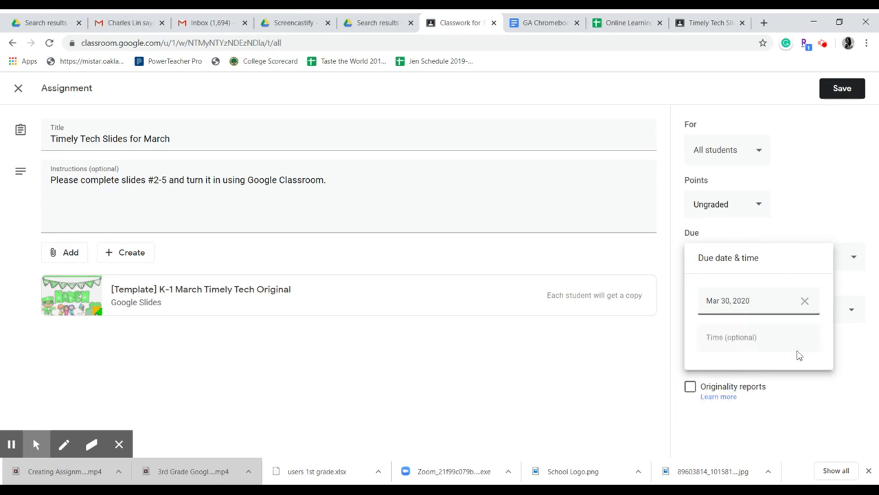
click(825, 224)
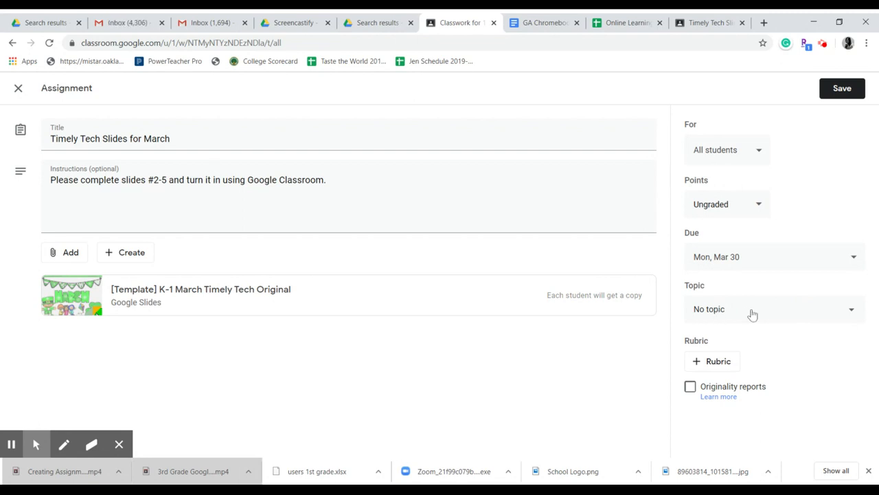
click(842, 91)
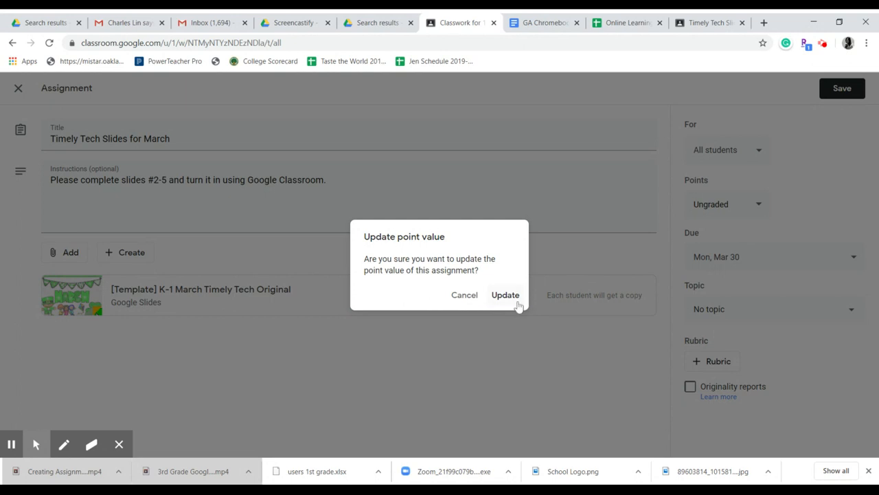
click(513, 295)
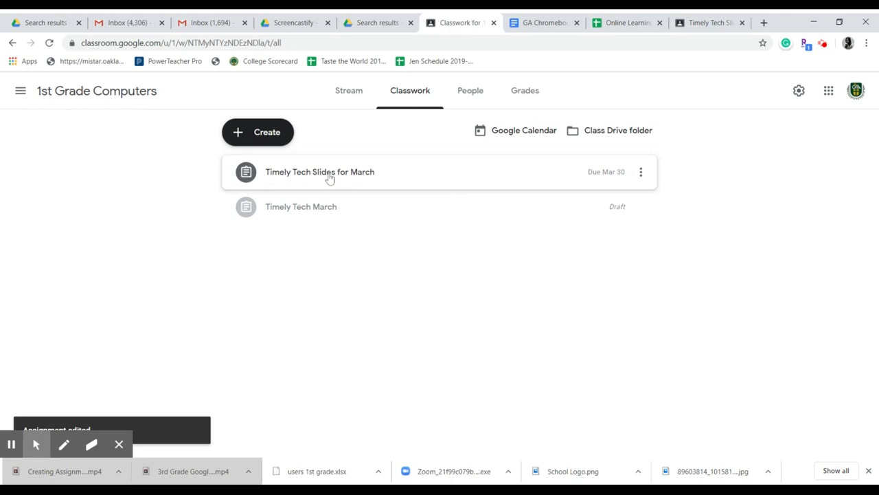
Step: Open the student work for Timely Tech Slides for March and examine slides 2 to 4 of the first student's copy
click(329, 179)
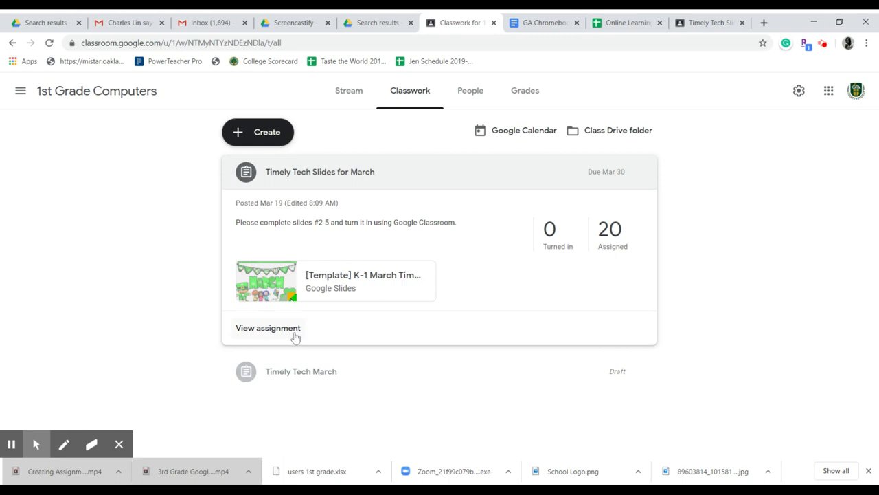
click(268, 327)
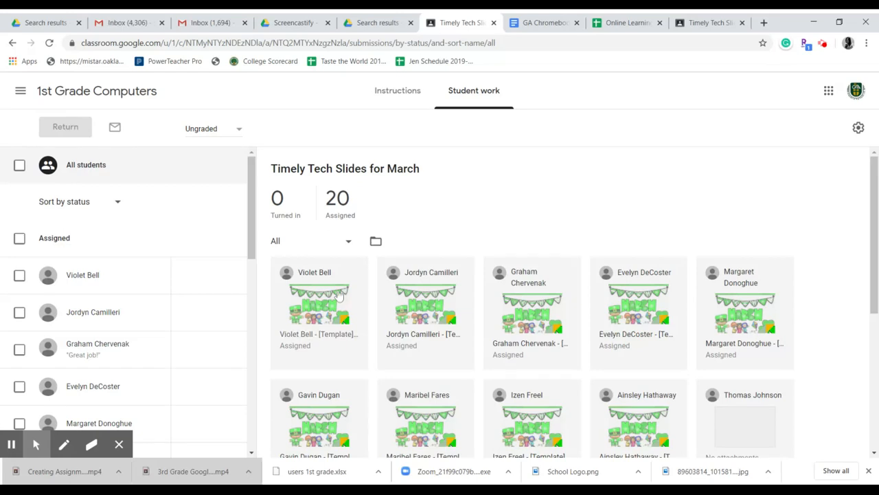
click(324, 313)
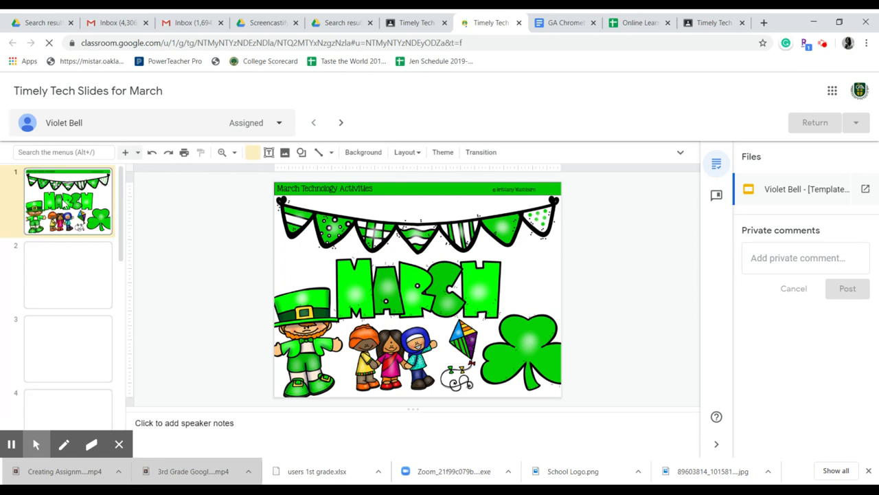
click(64, 300)
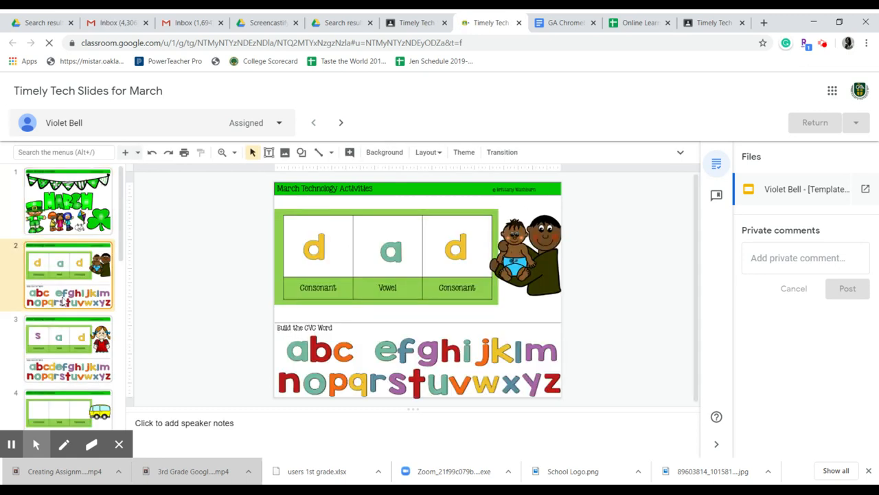
click(57, 347)
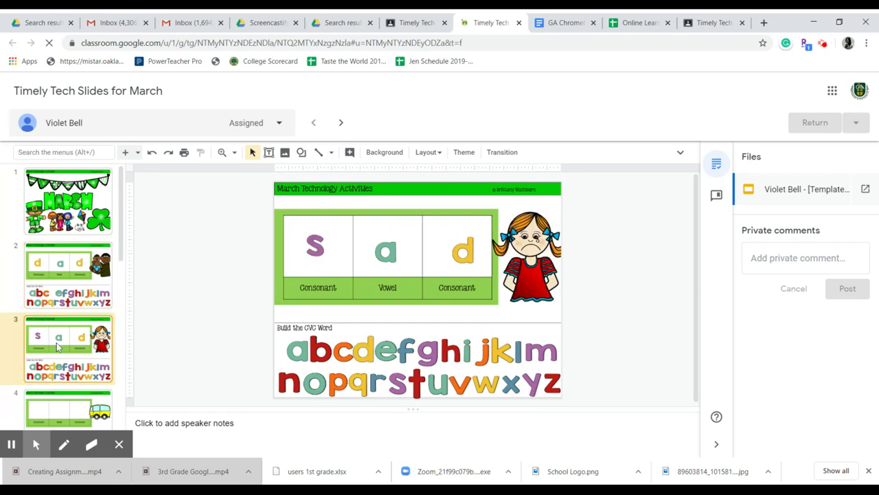
click(66, 402)
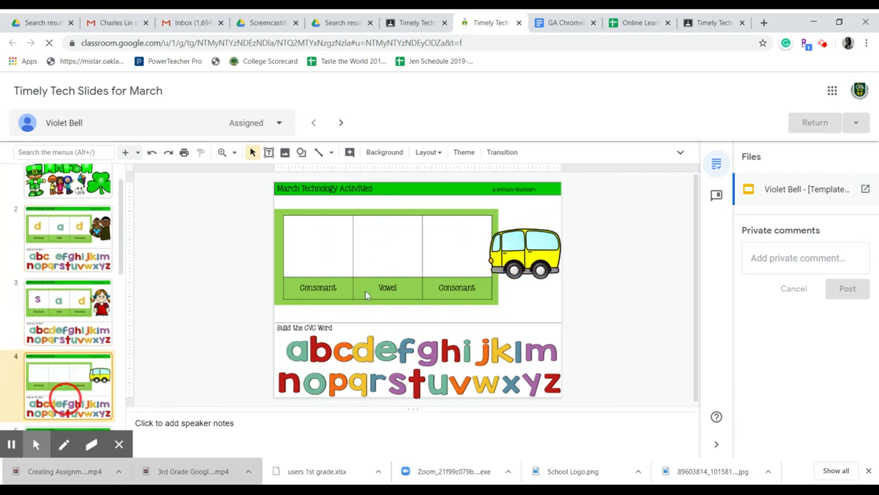
click(807, 252)
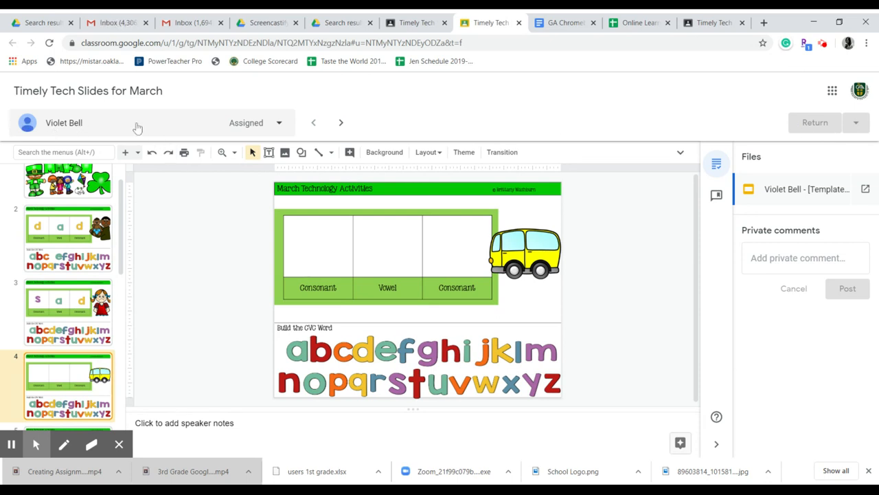
Step: Look through the list of students in the submission viewer and switch to the second student's slides
click(280, 124)
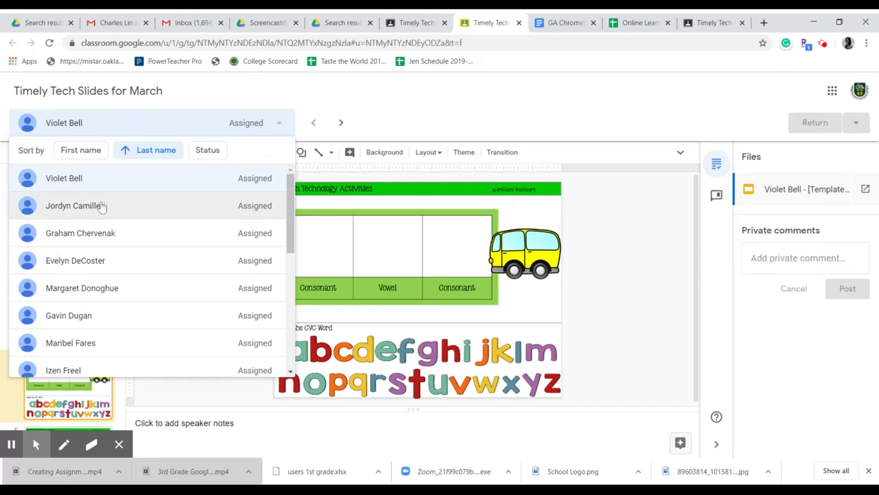
scroll(110, 267, down, 3)
scroll(126, 285, down, 2)
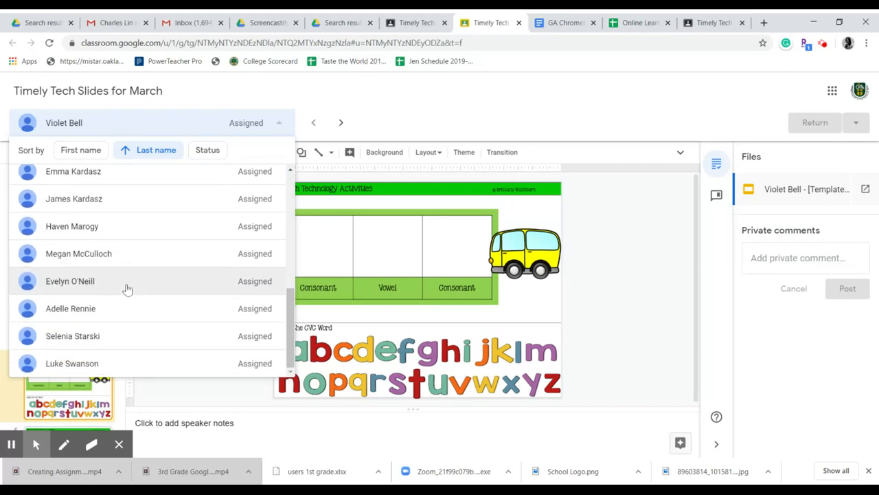
scroll(131, 319, up, 5)
scroll(134, 297, up, 3)
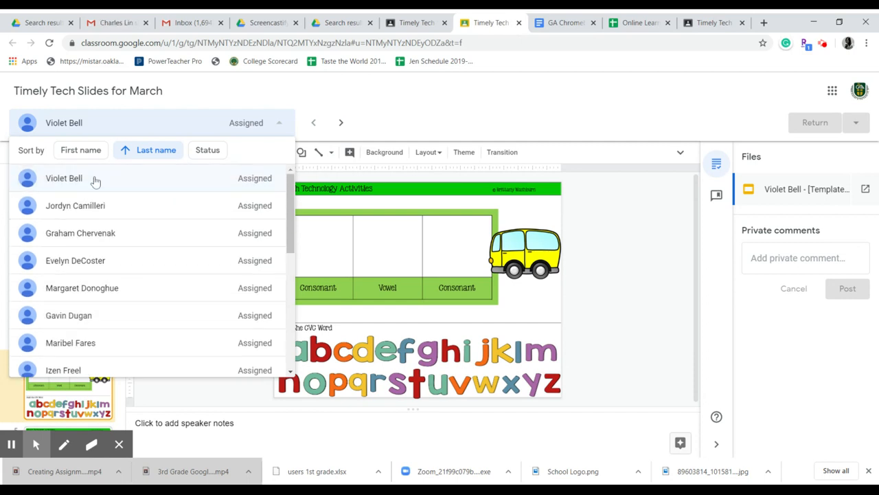
click(88, 211)
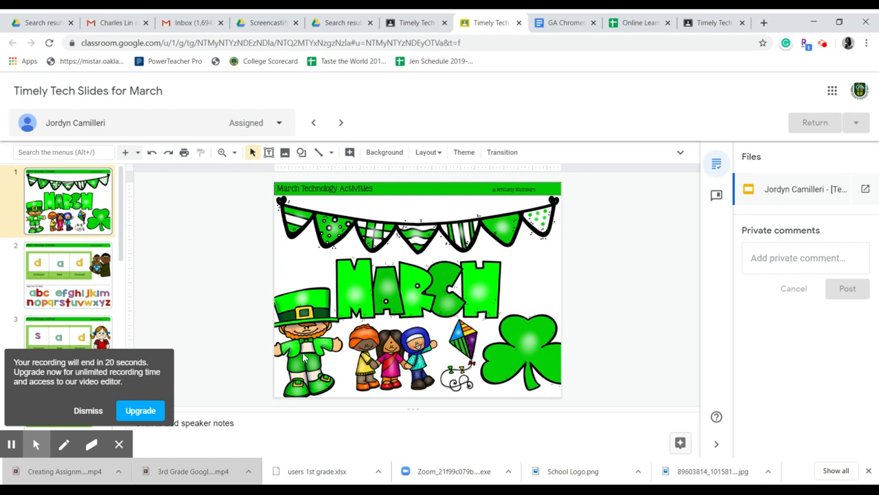
Step: Close the submission viewer and look over the student list on the assignment's Student work page
click(519, 22)
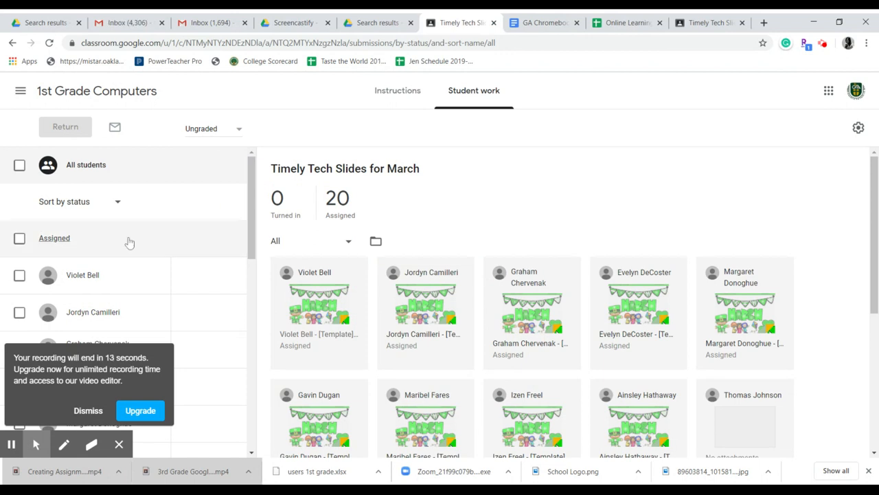
scroll(215, 284, down, 3)
scroll(215, 285, up, 3)
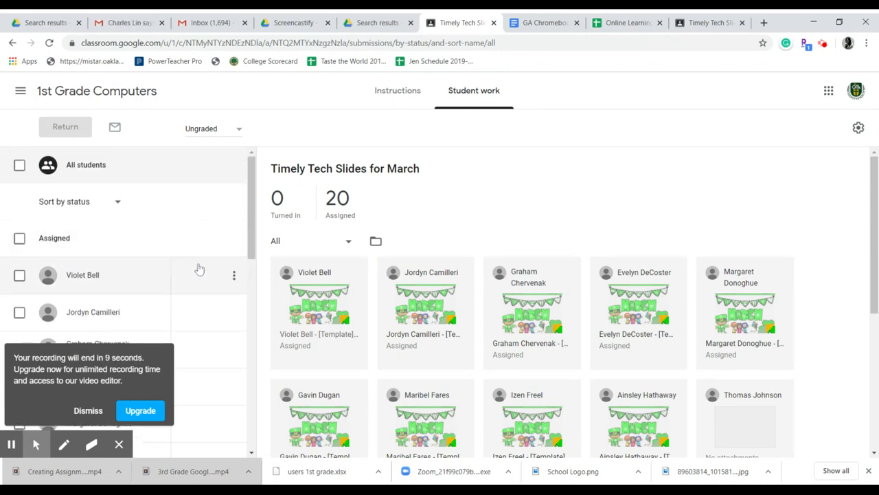